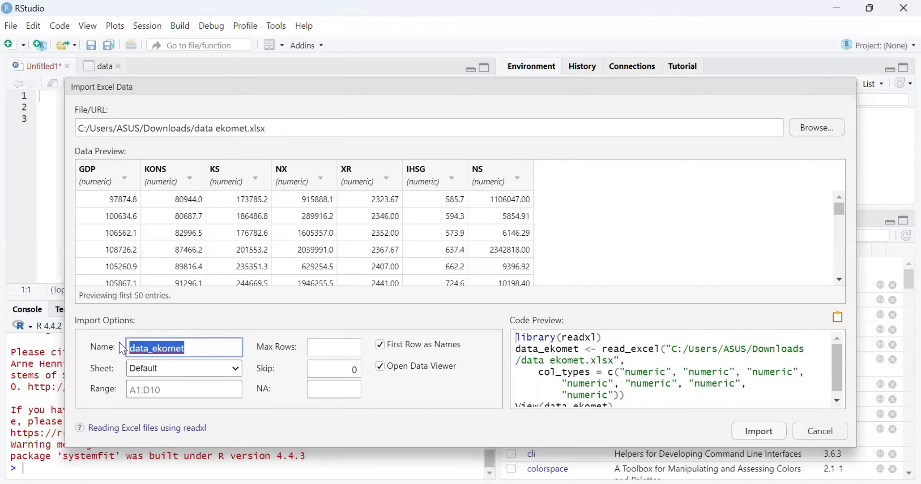
# Step: Name the imported Excel dataset data and run str(data) from the script
pyautogui.write('data')
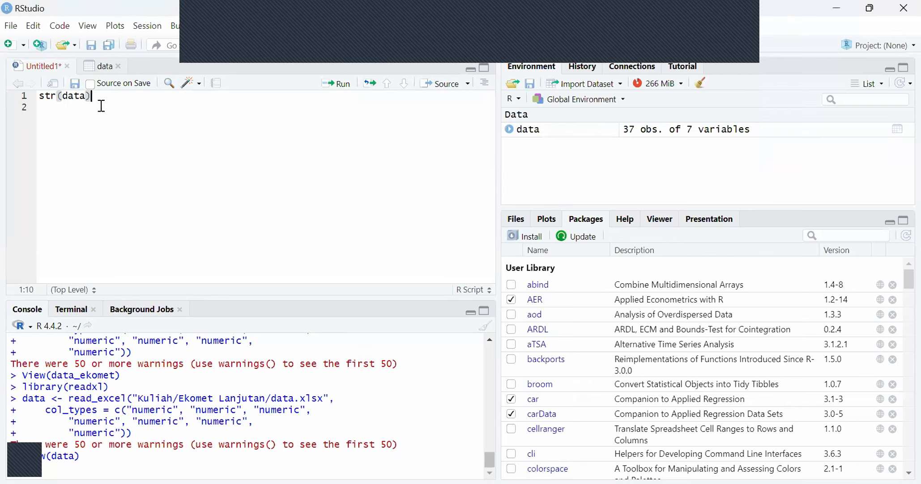
pyautogui.keyDown('shift'); pyautogui.click(39, 104); pyautogui.keyUp('shift')
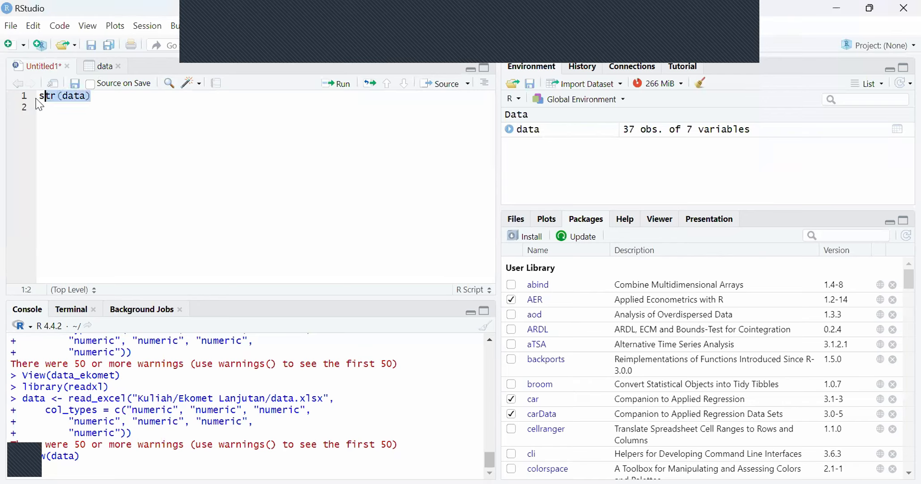
pyautogui.moveTo(92, 97); pyautogui.dragTo(39, 97)
pyautogui.click(335, 84)
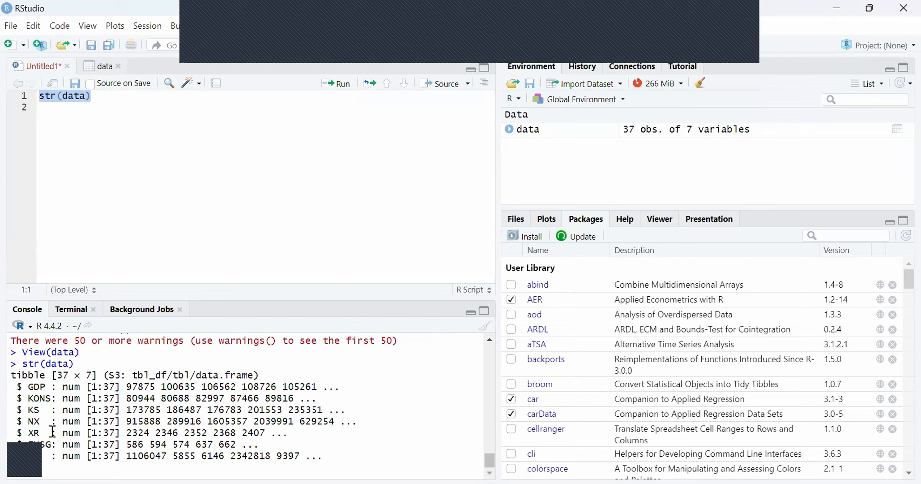
# Step: Add lm1 = lm(GDP ~ KONS + KS + NX + XR + IHSG + NS, data = data) and summary(lm1) to the script
pyautogui.click(194, 150)
pyautogui.press('Return')
pyautogui.write('lm1 = lm(GDP ~ KONS + KS + NX + XR + IHSG + NS, data = data)')
pyautogui.press('Return')
pyautogui.write('summary(lm1)')
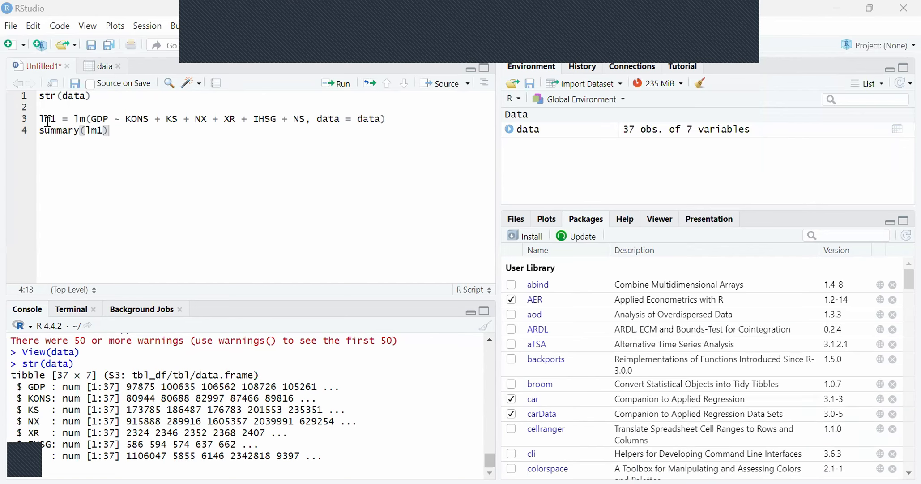
# Step: Run the lm1 regression together with its summary and enlarge the console to read the output
pyautogui.click(50, 108)
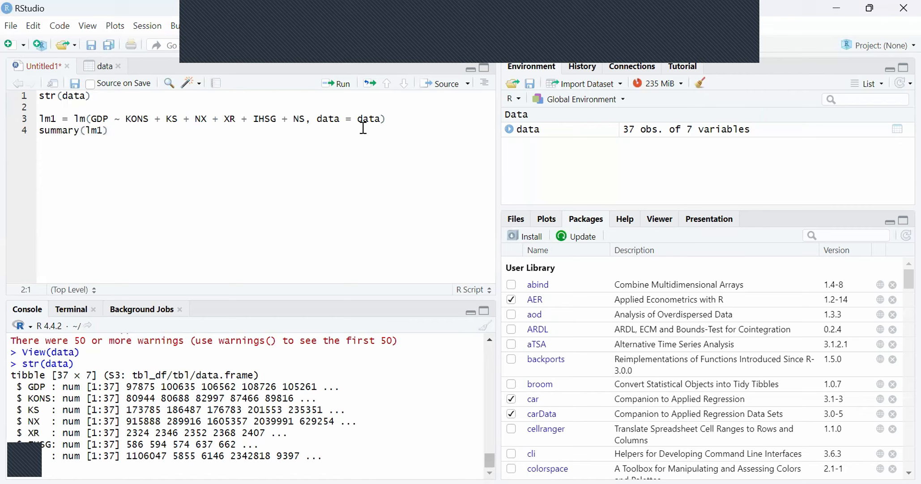
pyautogui.moveTo(41, 118); pyautogui.dragTo(112, 134)
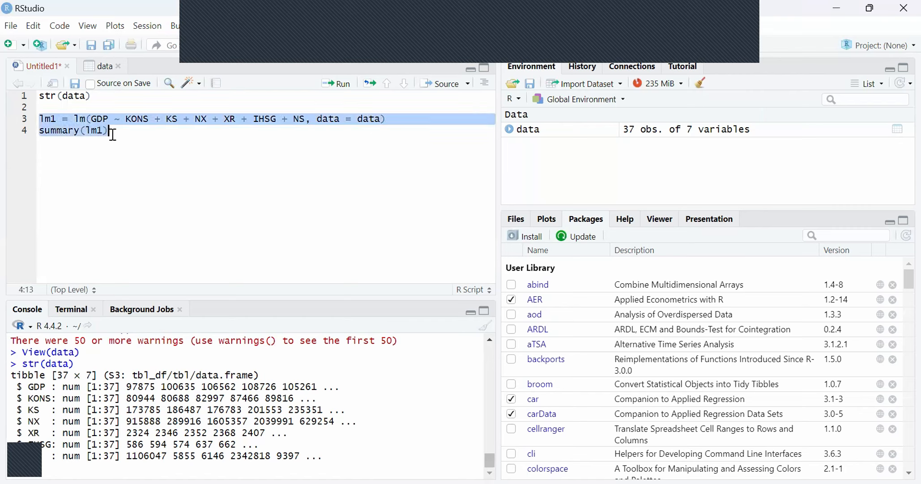
pyautogui.click(335, 85)
pyautogui.click(485, 310)
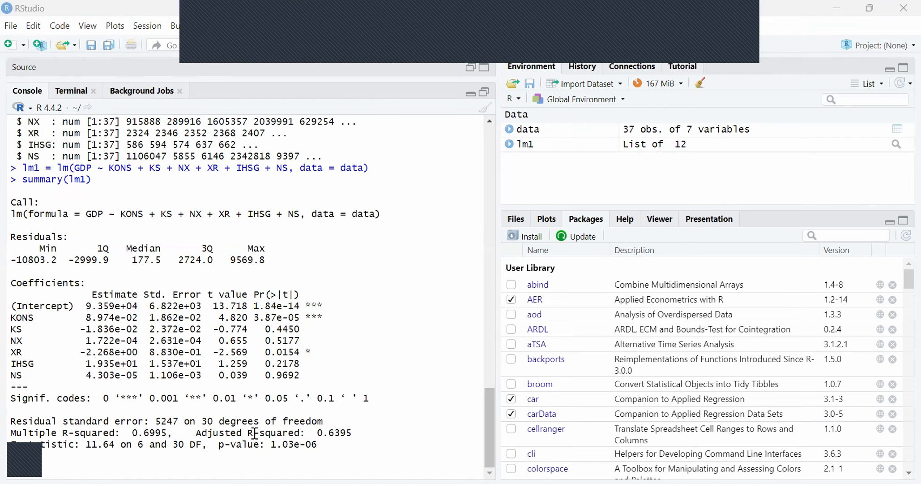
# Step: Add lm1$coefficients below the lm1 summary, run it, and view the output in the enlarged console
pyautogui.click(484, 92)
pyautogui.write('lm1$coefficients')
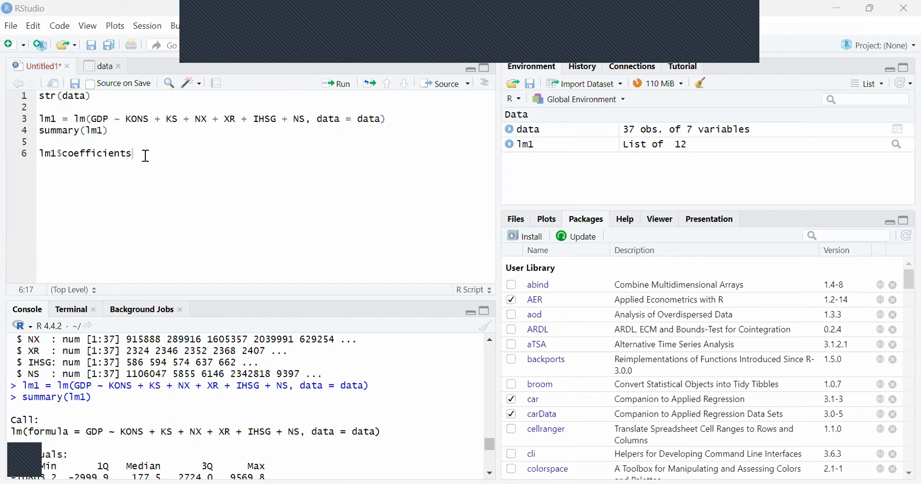
pyautogui.hotkey('ctrl', 'Return')
pyautogui.click(484, 310)
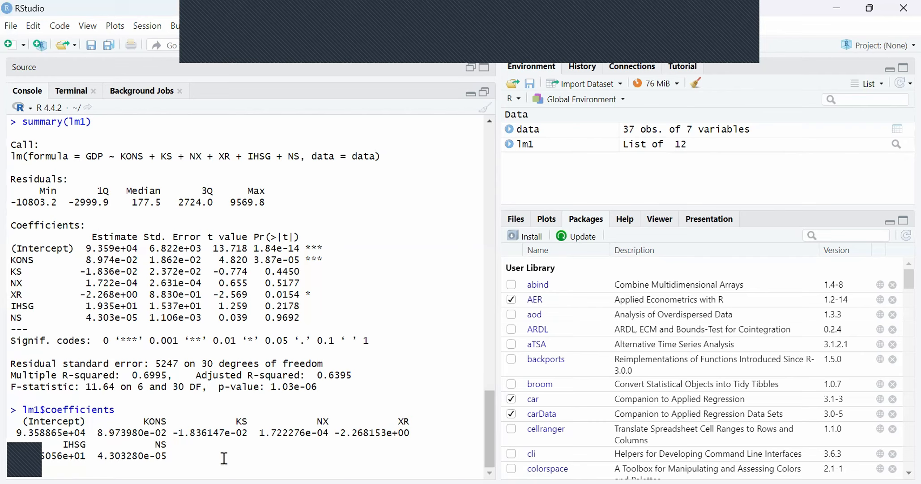
# Step: Remove the stray space in the summary(lm2) line and run the lm2 ivreg model with its summary
pyautogui.click(484, 91)
pyautogui.hscroll(2, 300, 178)
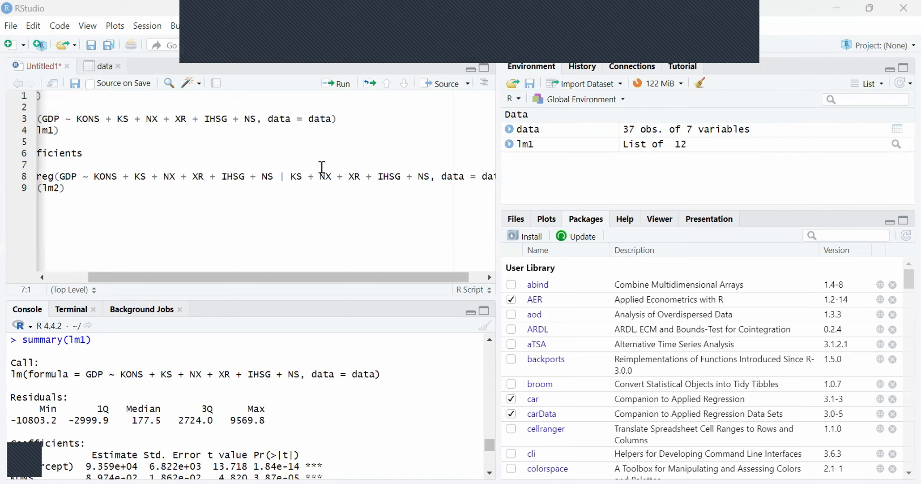
pyautogui.hscroll(1, 322, 167)
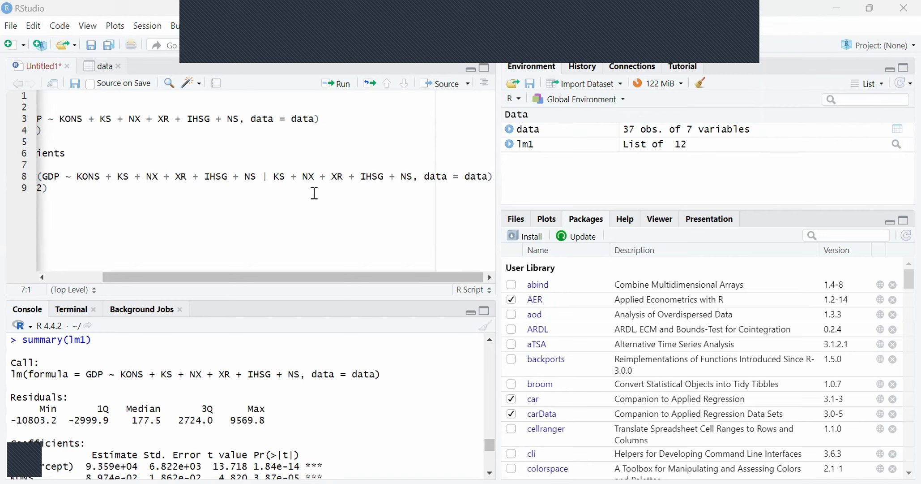
pyautogui.hscroll(-2, 76, 188)
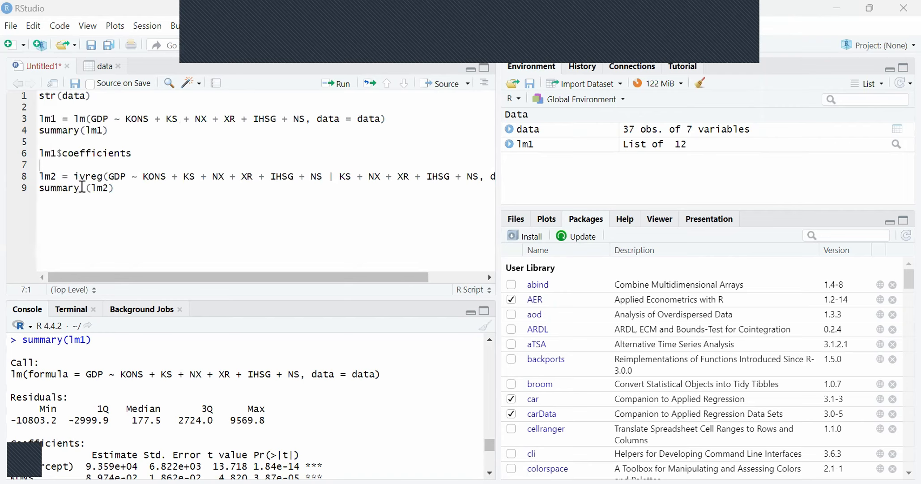
pyautogui.click(87, 187)
pyautogui.press('BackSpace')
pyautogui.moveTo(39, 177); pyautogui.dragTo(108, 188)
pyautogui.hotkey('ctrl', 'Return')
pyautogui.click(54, 164)
pyautogui.scroll(1, 204, 394)
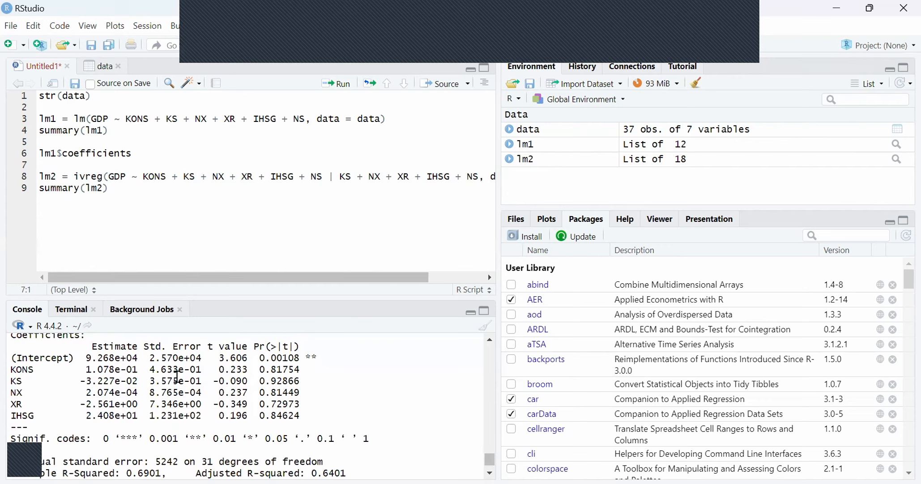
# Step: Add lm2$coefficients below the lm2 summary, run it, and view the output in the enlarged console
pyautogui.click(108, 187)
pyautogui.press('Return')
pyautogui.press('Return')
pyautogui.write('lm2$coefficients')
pyautogui.hotkey('ctrl', 'Return')
pyautogui.click(484, 310)
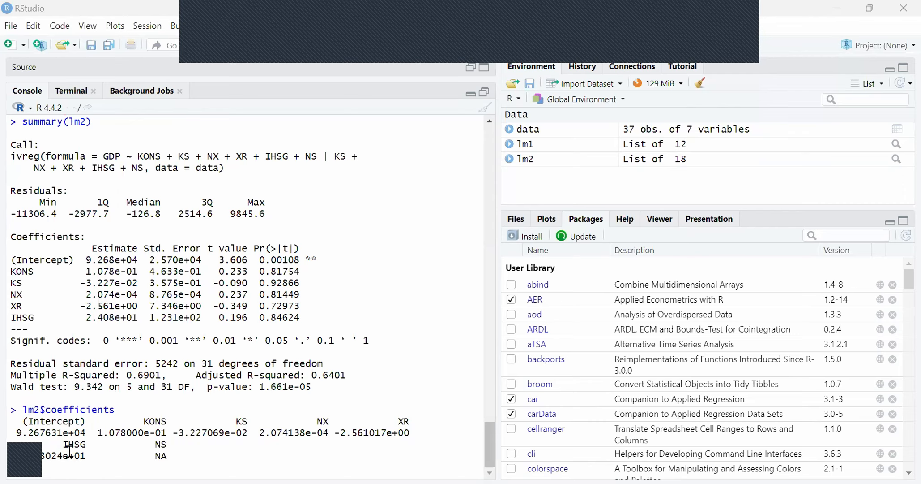
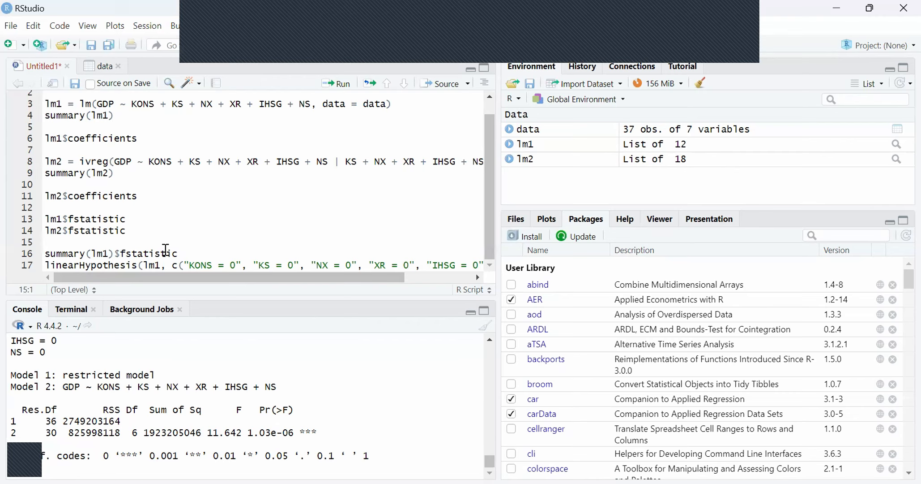
# Step: Duplicate the summary(lm1)$fstatistic and linearHypothesis lines at the script's end and change the copied summary line's model to lm2
pyautogui.moveTo(45, 253); pyautogui.dragTo(470, 264)
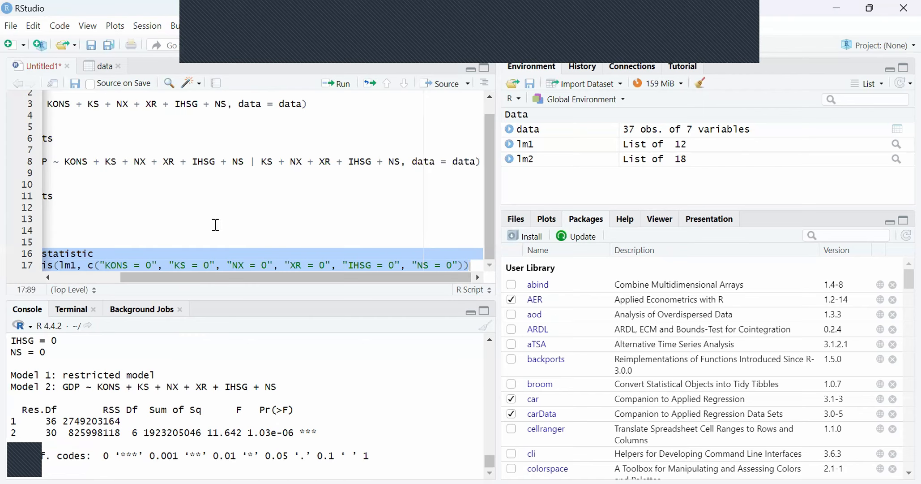
pyautogui.press('Right')
pyautogui.press('Return')
pyautogui.press('Return')
pyautogui.write('summary(lm1)$fstatistic linearHypothesis(lm1, c("KONS = 0", "KS = 0", "NX = 0", "XR = 0", "IHSG = 0", "NS = 0"))')
pyautogui.click(108, 254)
pyautogui.press('BackSpace')
pyautogui.write('2')
pyautogui.scroll(2, 179, 403)
pyautogui.click(101, 241)
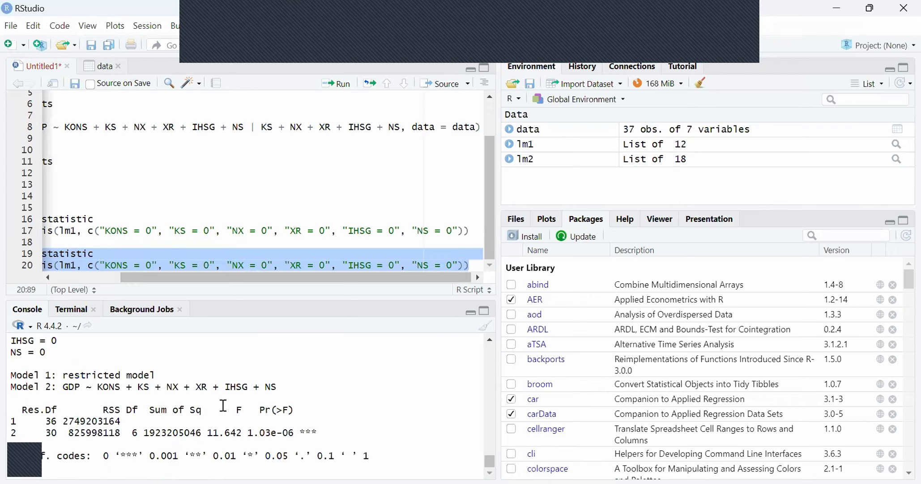
pyautogui.scroll(1, 223, 405)
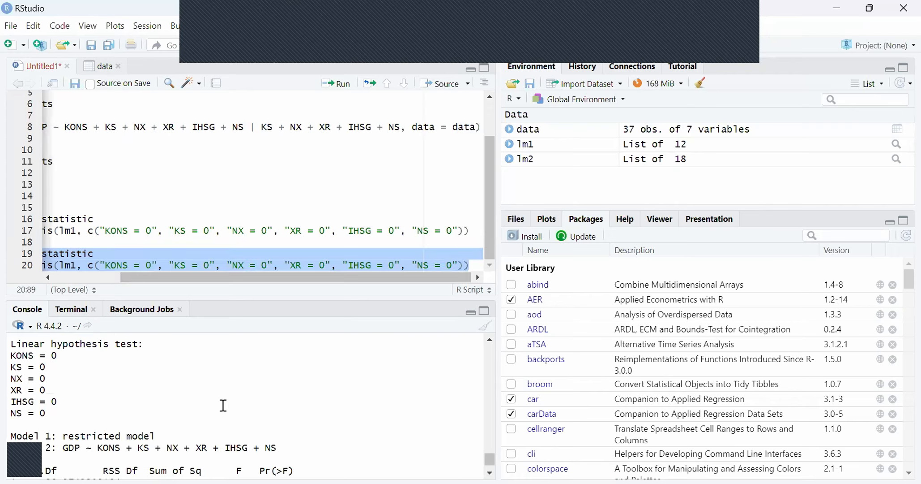
# Step: Add summary(lm1, diagnostics = TRUE) at the end of the script and run it
pyautogui.click(469, 265)
pyautogui.press('Return')
pyautogui.press('Return')
pyautogui.write('summary(lm1, diagnostics = TRUE)')
pyautogui.hotkey('ctrl', 'Return')
# Step: Run the summary(lm1, diagnostics = TRUE) line again and enlarge the console to read its output
pyautogui.scroll(2, 223, 406)
pyautogui.click(143, 242)
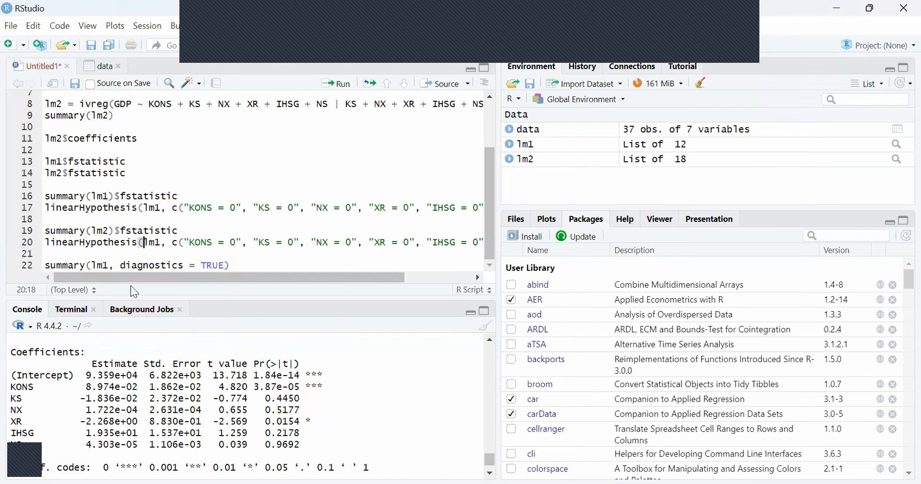
pyautogui.click(85, 254)
pyautogui.click(238, 266)
pyautogui.hotkey('ctrl', 'Return')
pyautogui.click(484, 310)
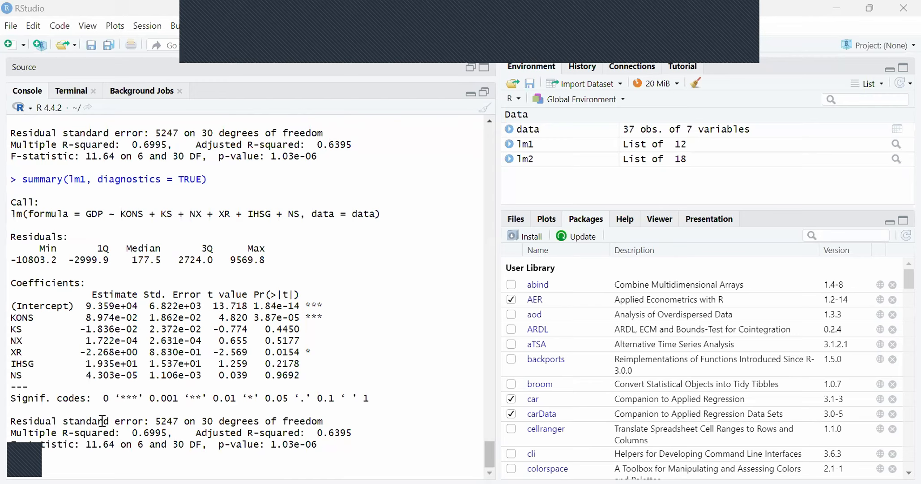